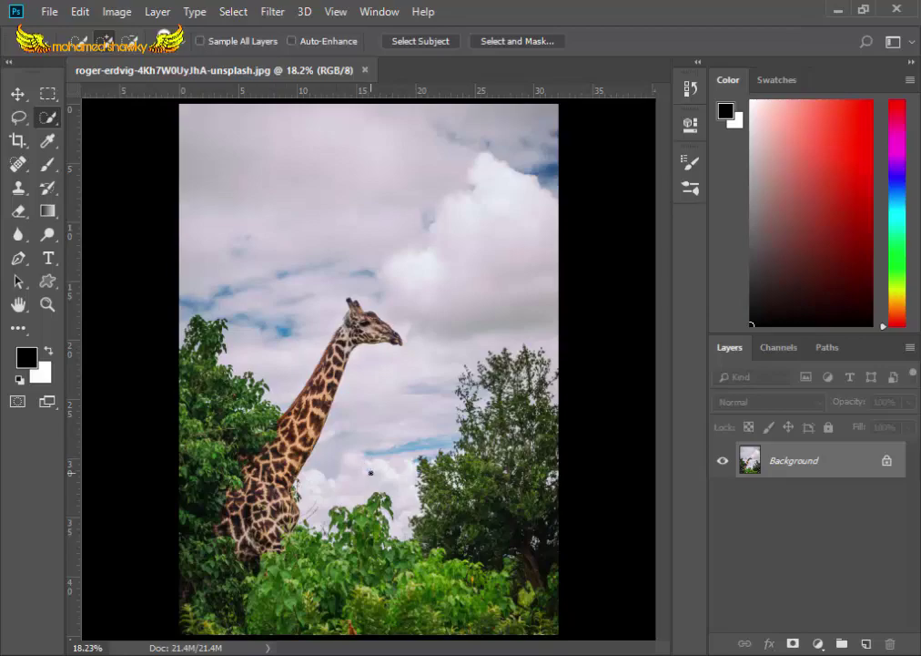
Step: Select the giraffe's head, neck and body with the Quick Selection tool
scroll(338, 407, "up", 2)
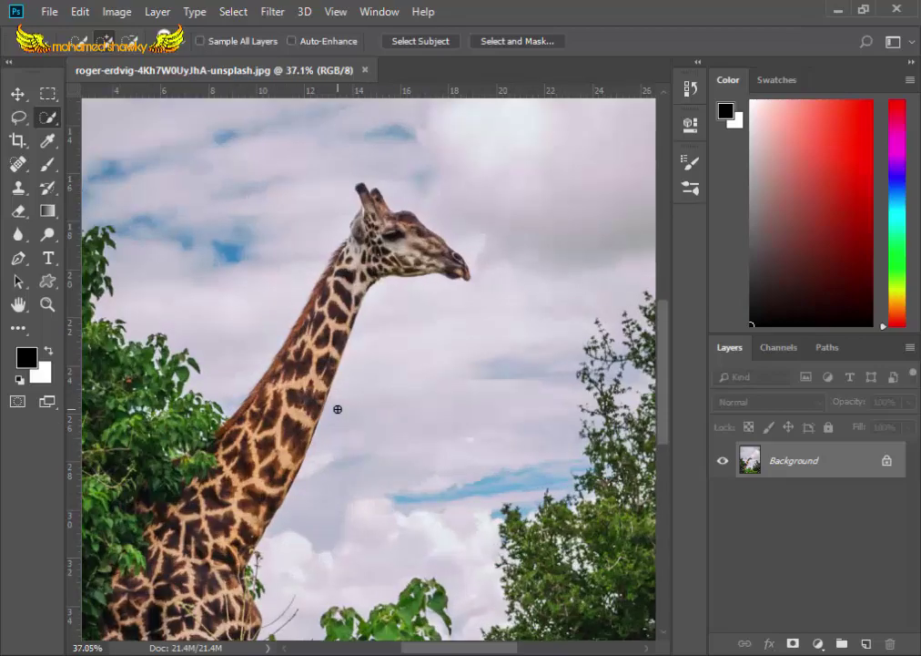
scroll(338, 408, "up", 1)
mouse_move(384, 247)
left_mouse_down()
mouse_move(488, 240)
mouse_move(479, 296)
mouse_move(535, 255)
mouse_move(493, 310)
mouse_move(508, 195)
mouse_move(497, 264)
mouse_move(450, 393)
mouse_move(441, 348)
mouse_move(456, 270)
mouse_move(344, 551)
mouse_move(346, 574)
mouse_move(346, 500)
mouse_move(313, 553)
mouse_move(248, 613)
mouse_move(246, 576)
mouse_move(332, 468)
mouse_move(490, 56)
left_mouse_up()
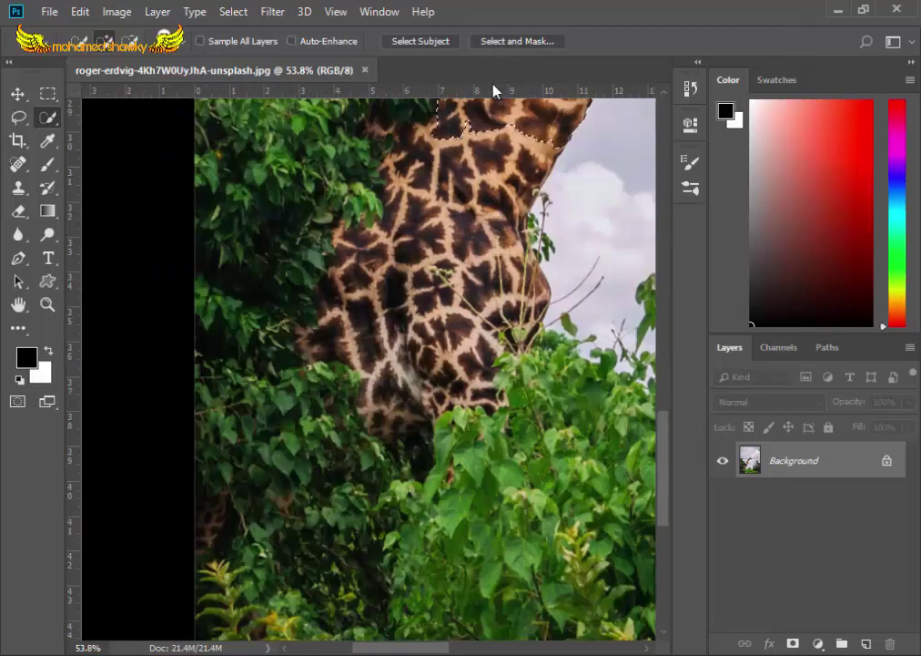
mouse_move(410, 127)
left_mouse_down()
mouse_move(328, 282)
mouse_move(340, 304)
mouse_move(352, 237)
mouse_move(391, 206)
mouse_move(380, 264)
mouse_move(350, 322)
mouse_move(367, 392)
mouse_move(368, 315)
mouse_move(428, 246)
mouse_move(405, 146)
left_mouse_up()
key("ctrl+d")
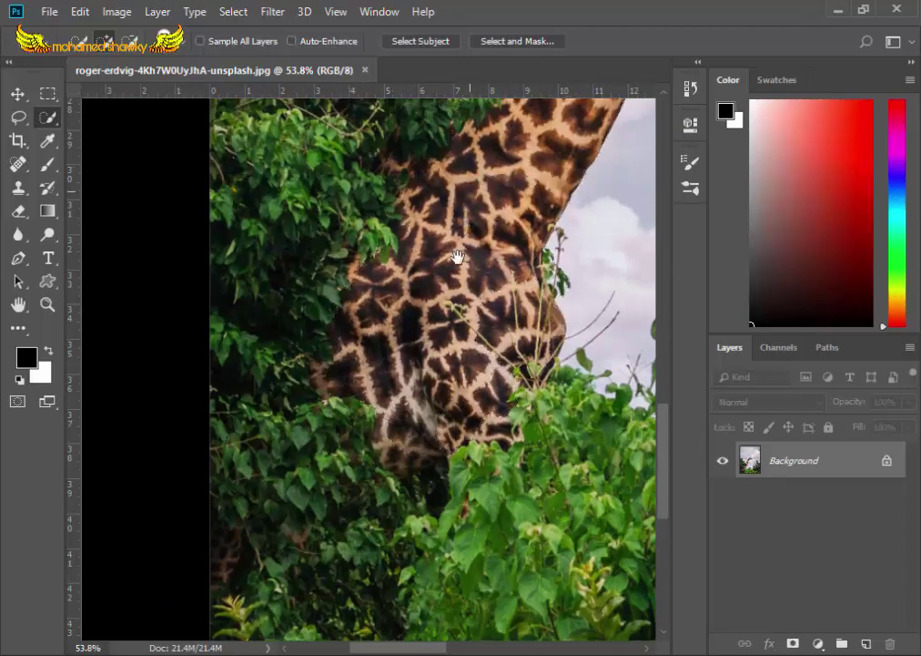
left_click_drag(458, 257, 436, 302)
scroll(412, 293, "down", 2)
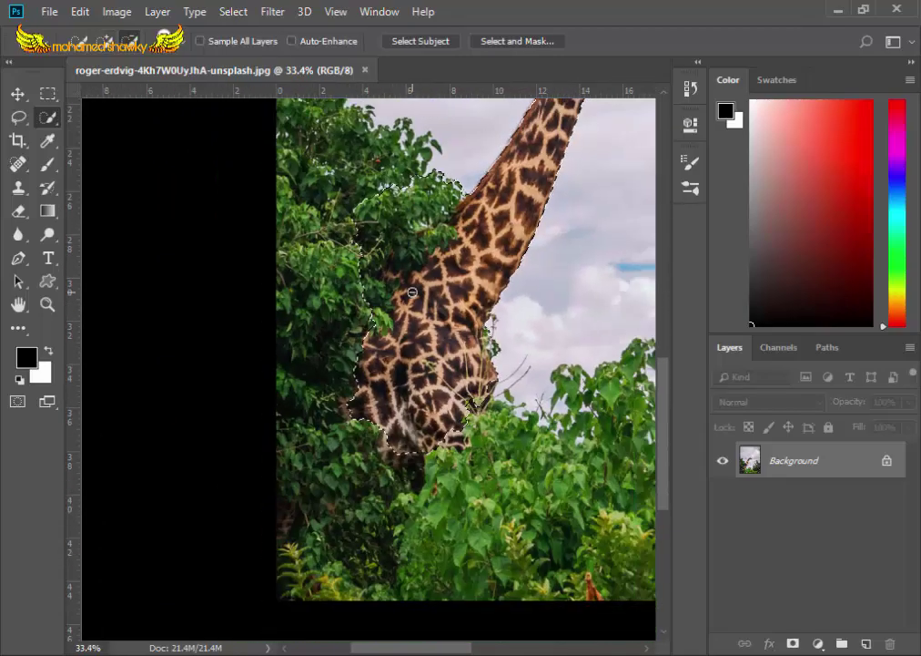
scroll(413, 292, "down", 1)
scroll(585, 196, "up", 1)
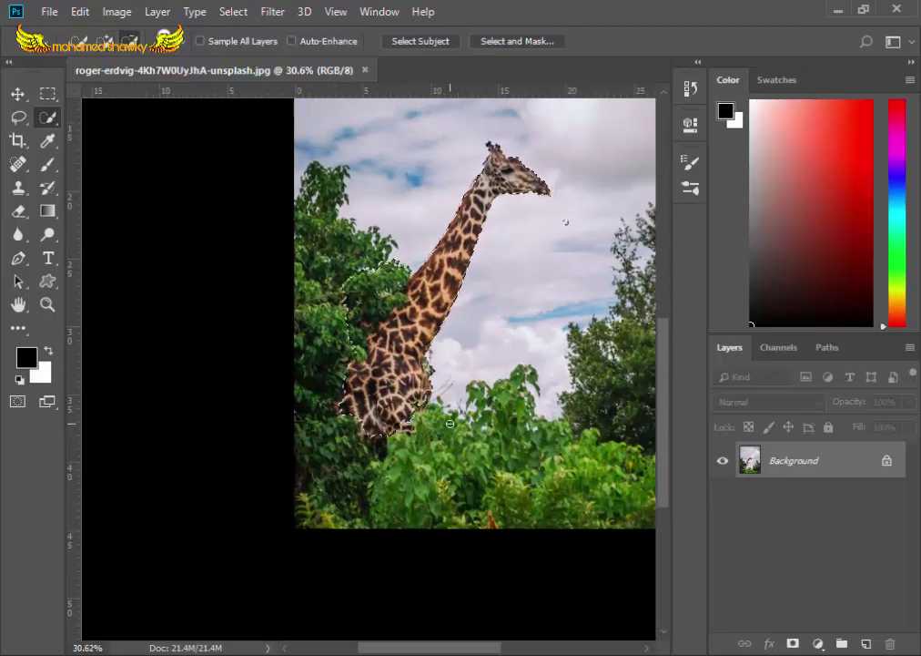
Step: Extend the selection over the giraffe's lower body down to the foliage and copy the selected area to a new layer
scroll(450, 423, "up", 5)
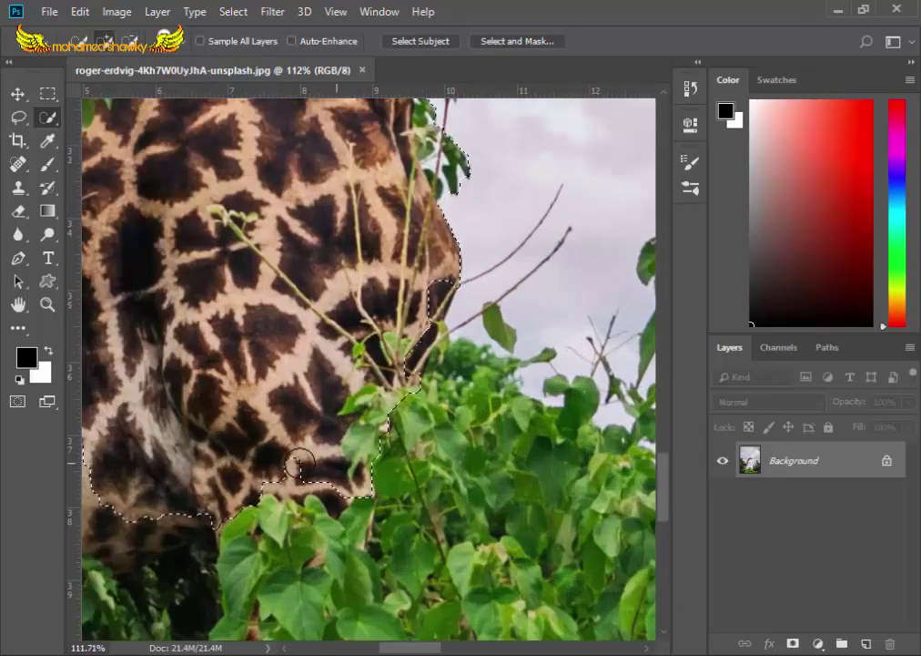
left_click_drag(299, 464, 209, 547)
left_click_drag(268, 410, 395, 273)
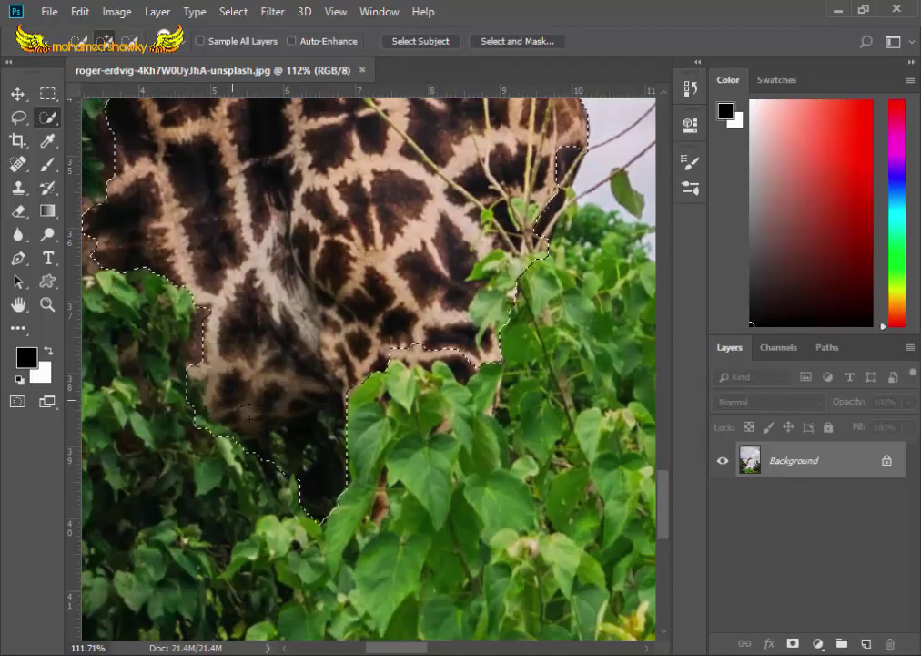
scroll(192, 327, "down", 2)
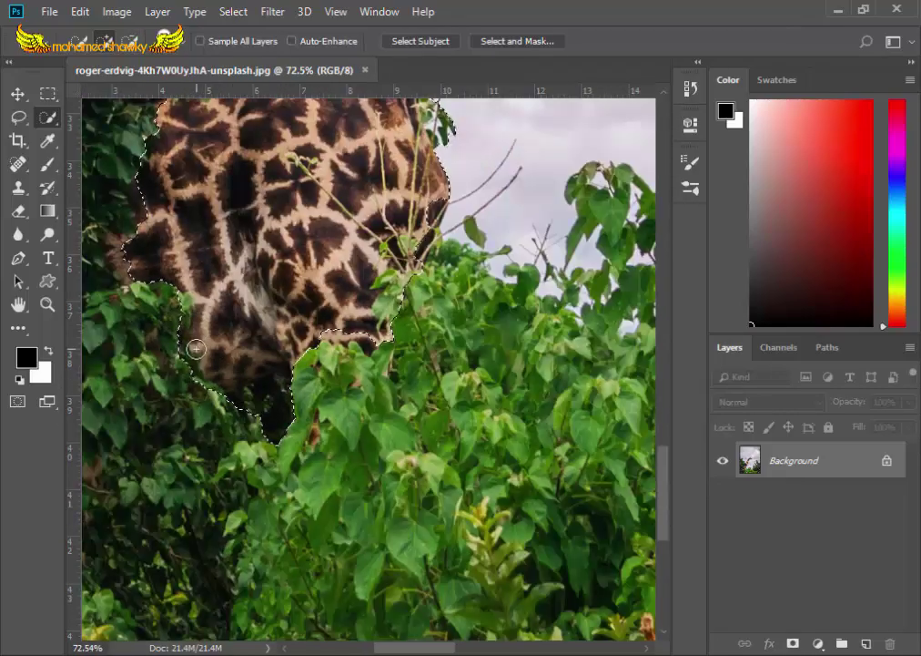
key("ctrl+0")
key("ctrl+j")
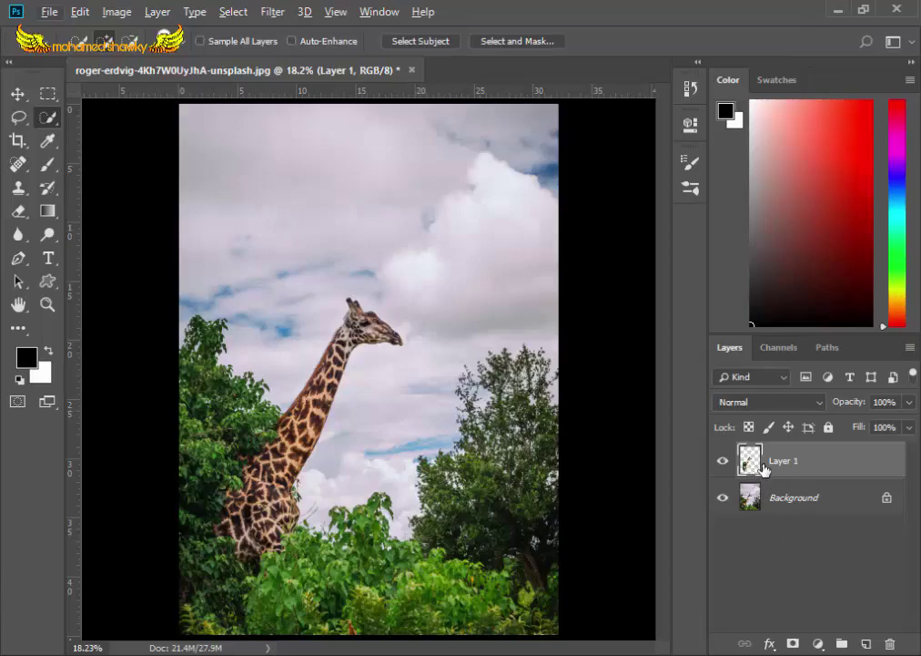
Step: Load Layer 1's outline as a selection and fill it on the Background layer with Content-Aware at 100% opacity
left_click(762, 464, "ctrl")
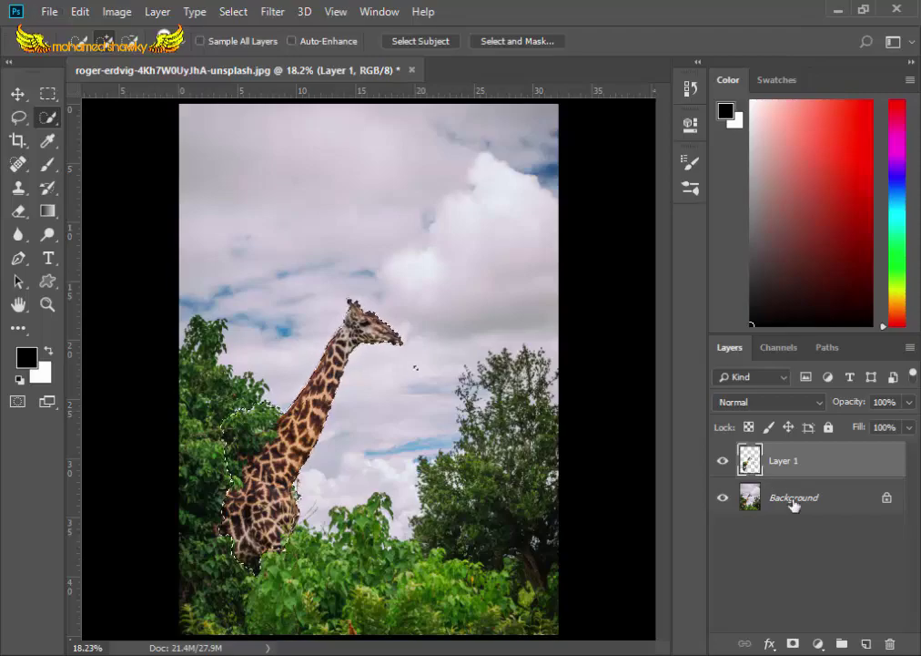
left_click(794, 505)
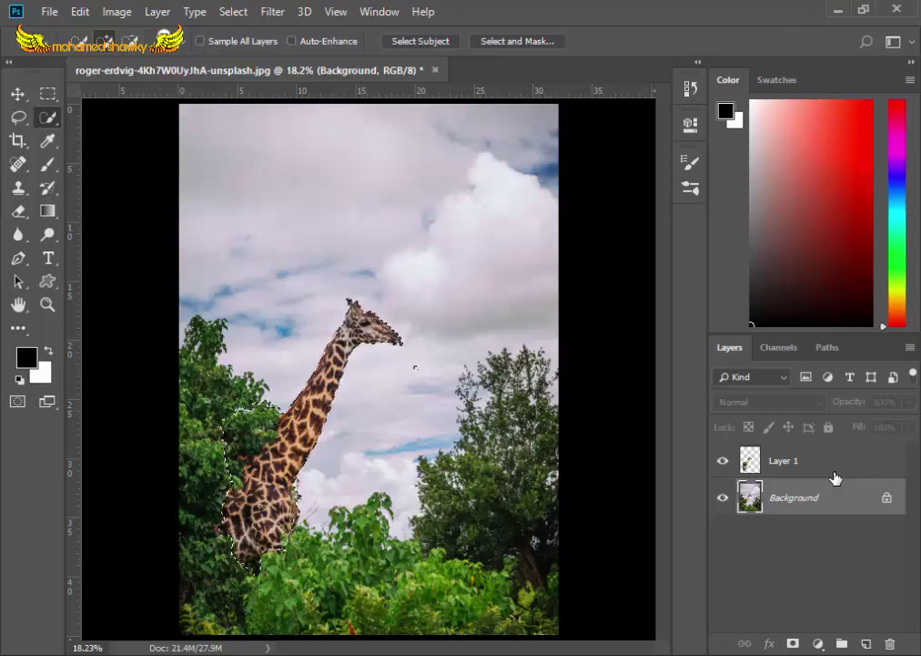
key("shift+F5")
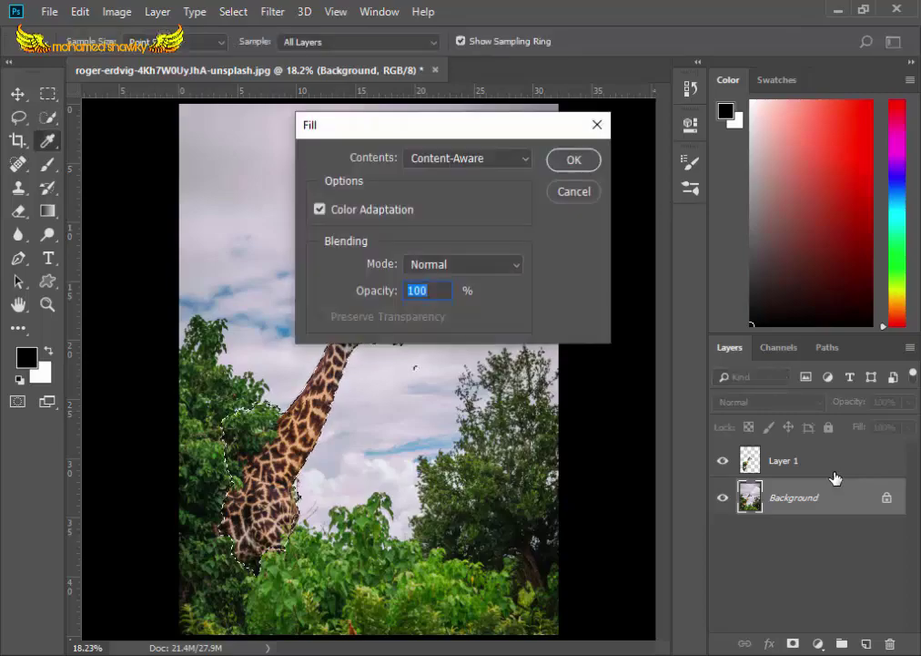
left_click(570, 166)
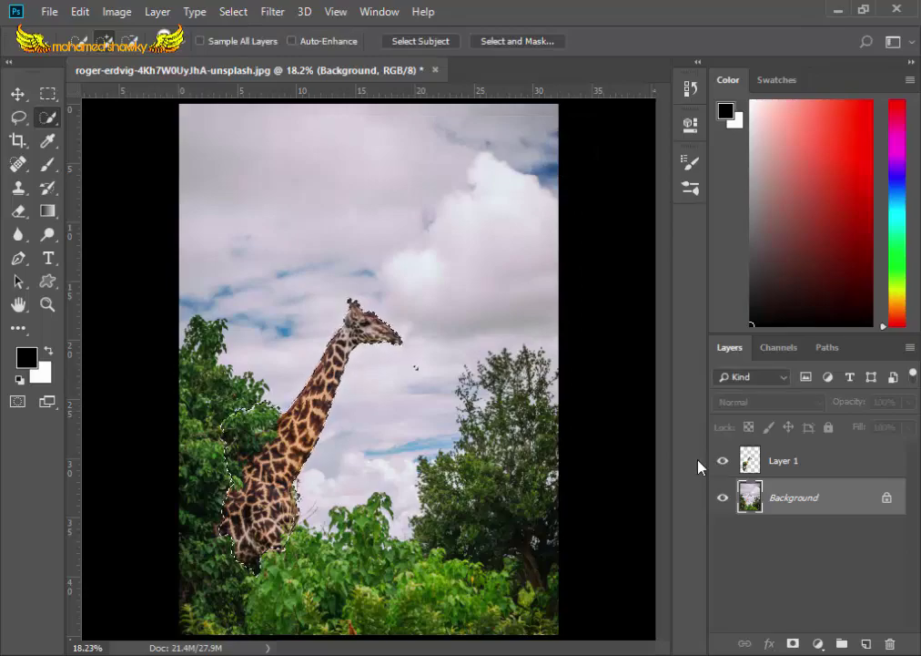
Step: Hide Layer 1, deselect, and examine the edges of the filled giraffe area on the Background layer
left_click(722, 461)
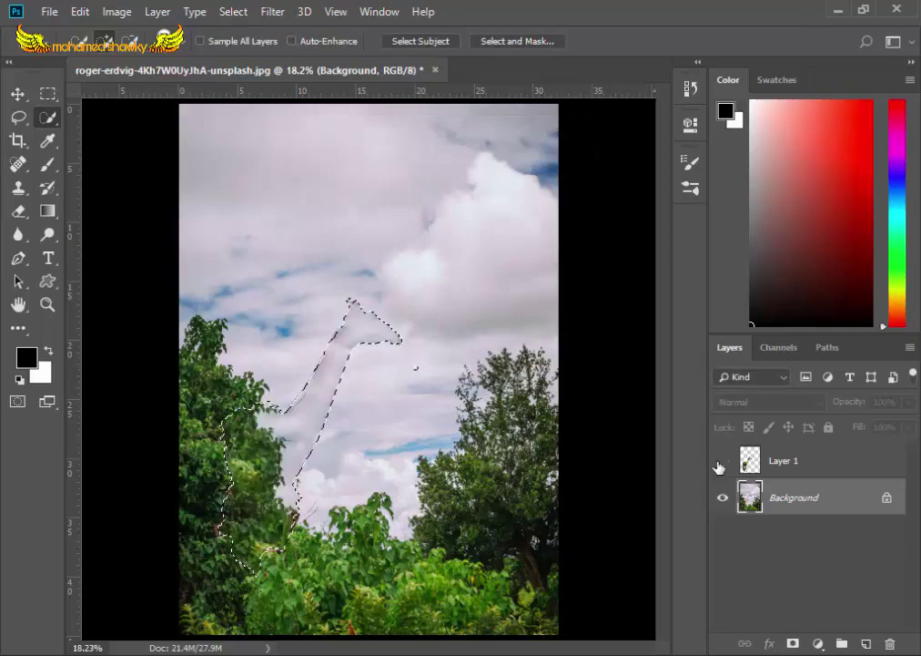
key("ctrl+d")
scroll(301, 386, "up", 10)
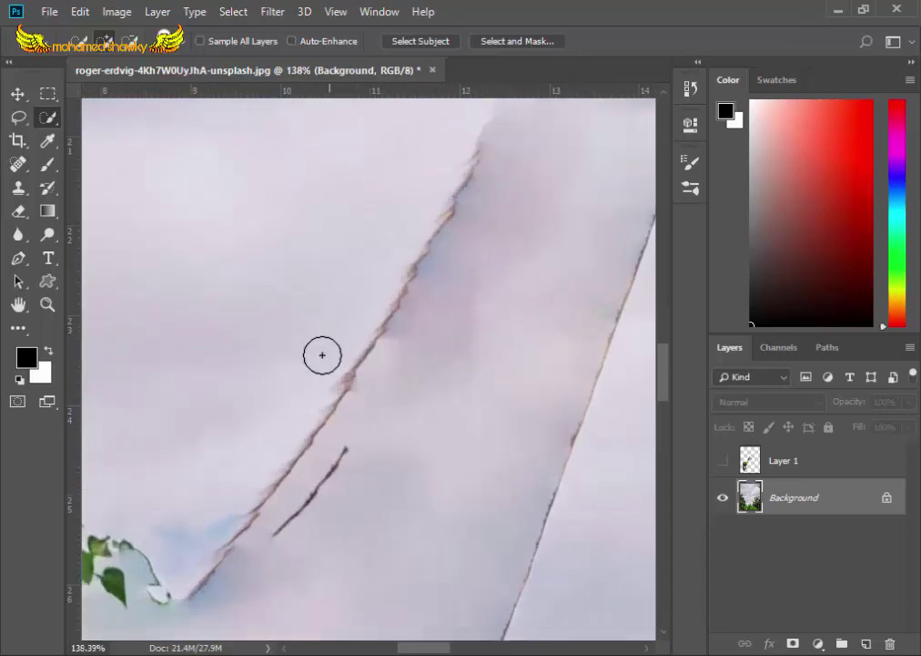
scroll(289, 503, "down", 3)
scroll(288, 503, "down", 5)
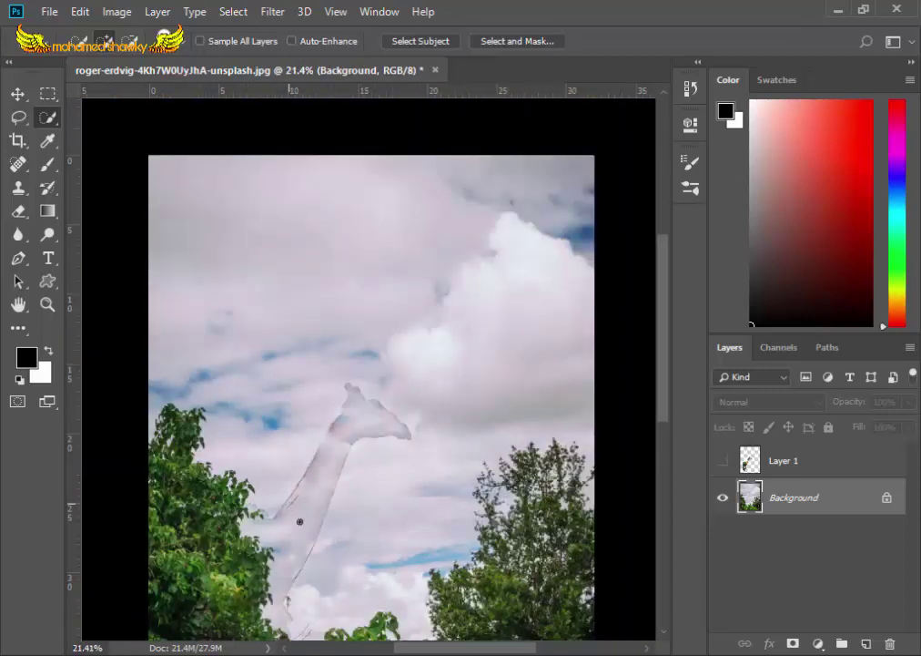
scroll(335, 359, "down", 2)
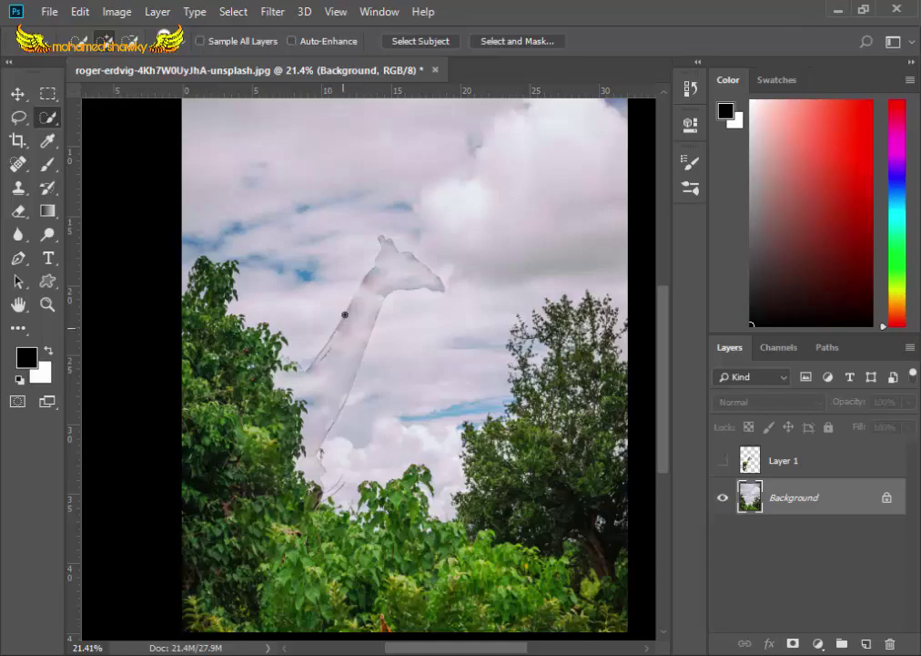
scroll(346, 310, "up", 5)
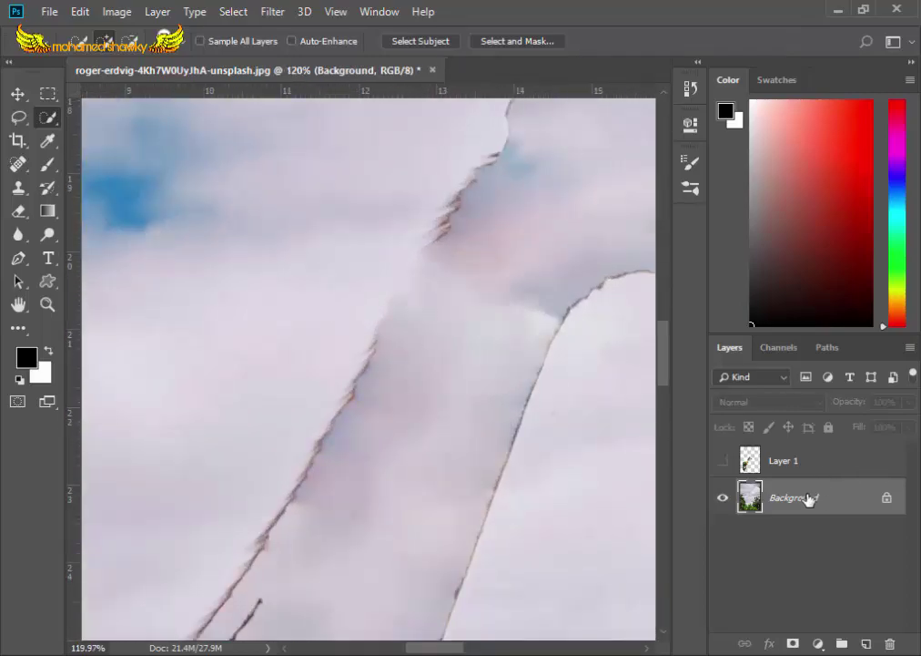
Step: Undo the first Content-Aware fill and load the giraffe outline of Layer 1 as a selection
double_click(749, 460)
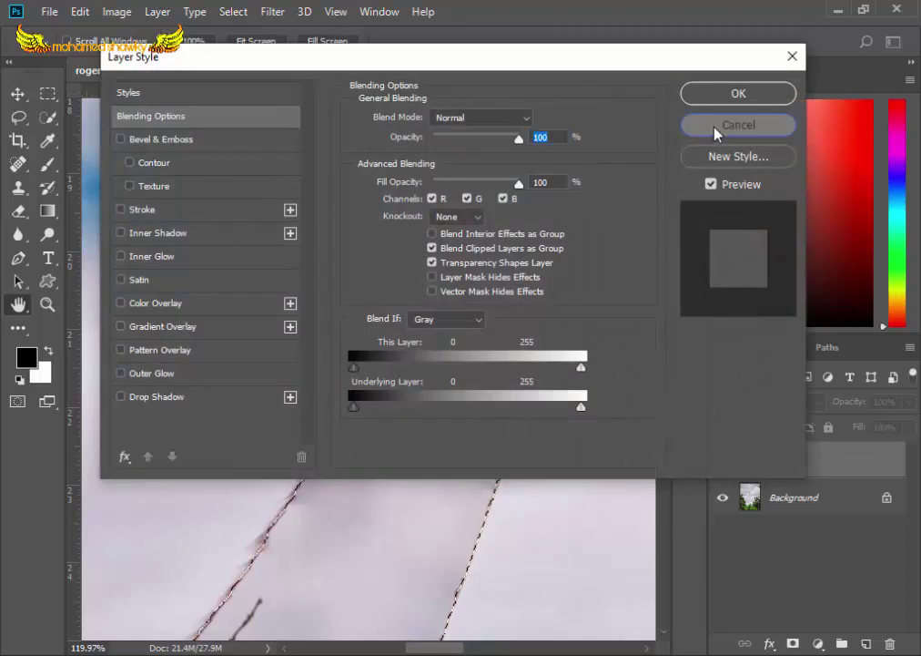
left_click(716, 128)
key("w")
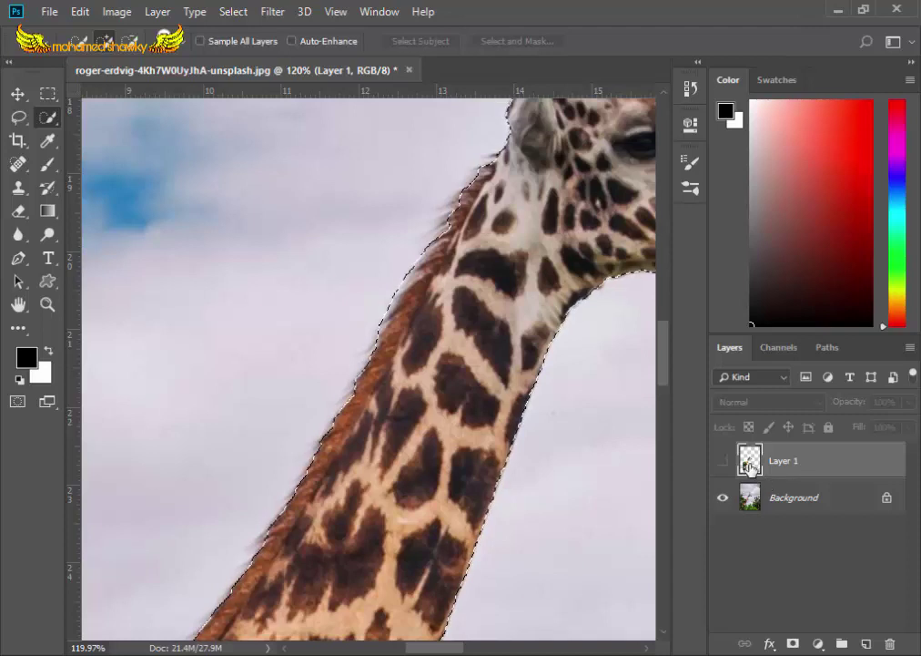
Step: Activate the Background layer and expand the selection beyond the giraffe's outline
left_click(756, 502)
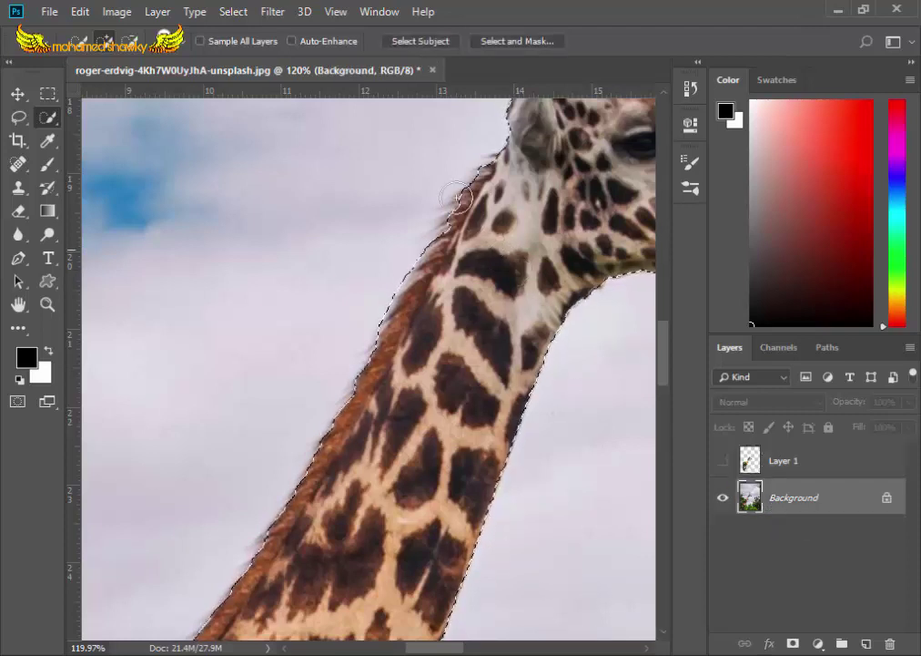
left_click(238, 12)
mouse_move(313, 267)
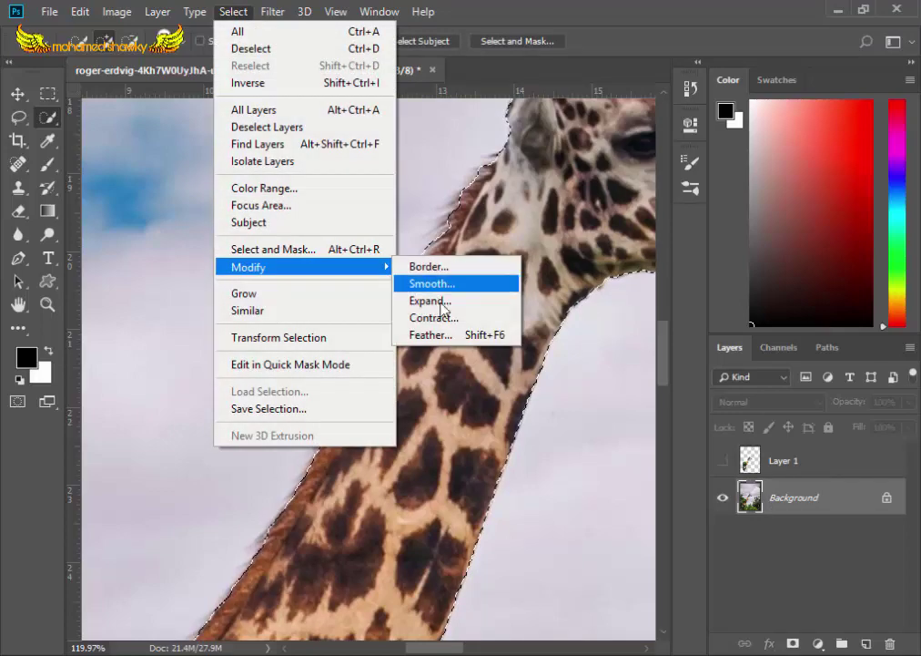
left_click(443, 306)
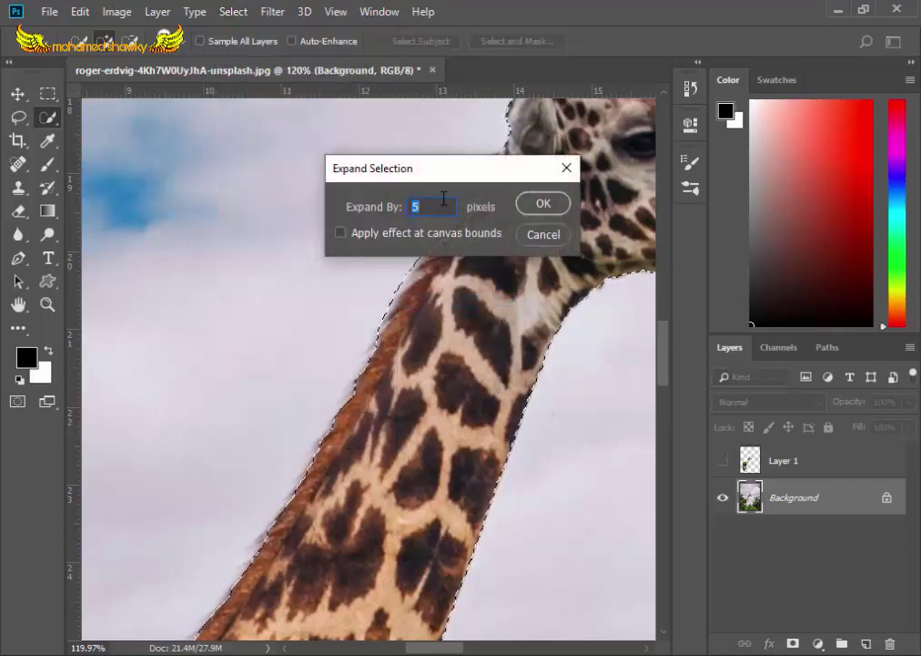
left_click(541, 204)
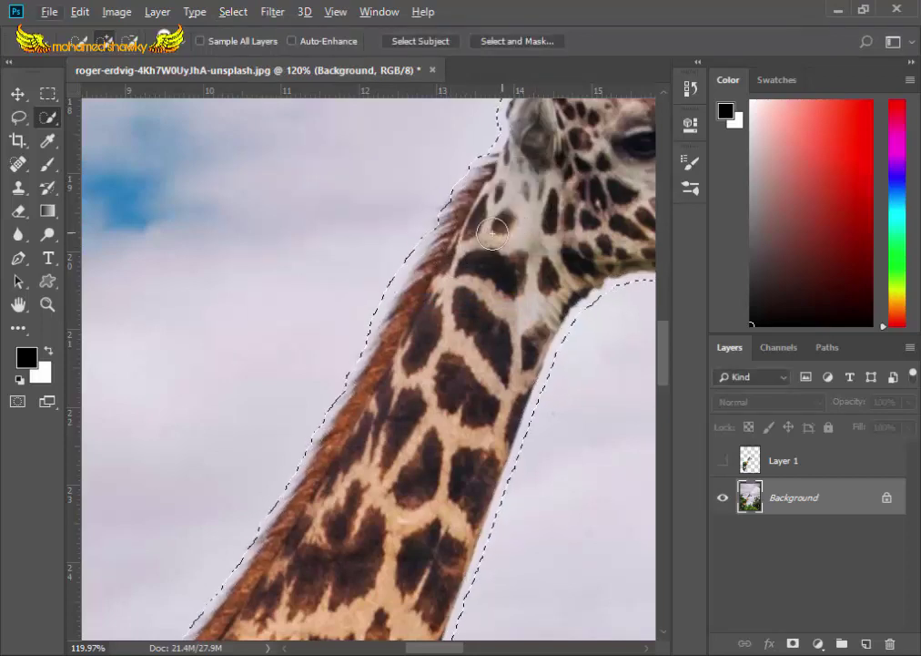
Step: Fill the expanded selection on the Background layer with Content-Aware at 100% opacity, Color Adaptation on, and deselect
scroll(527, 210, "down", 5)
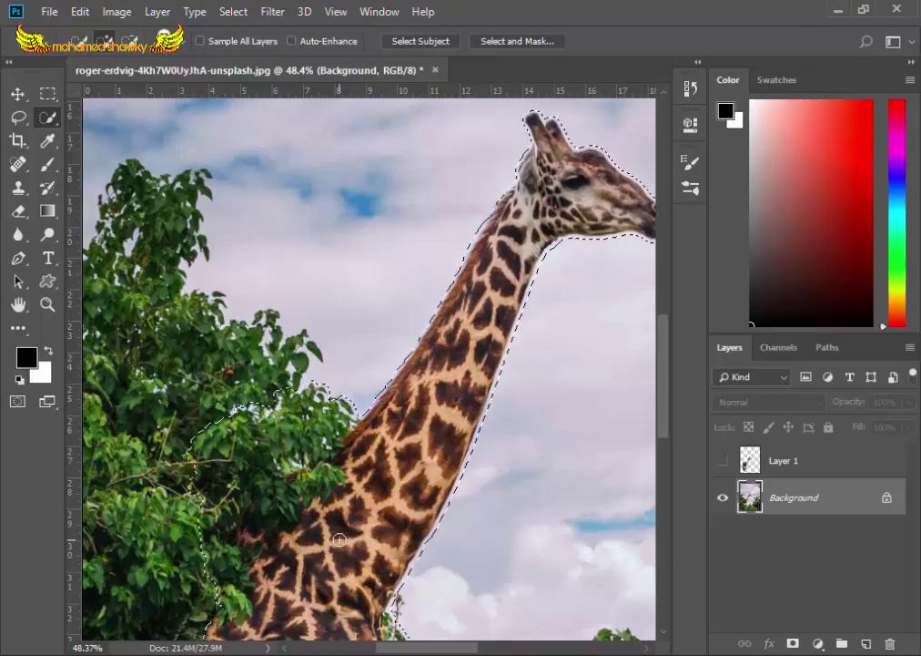
key("shift+F5")
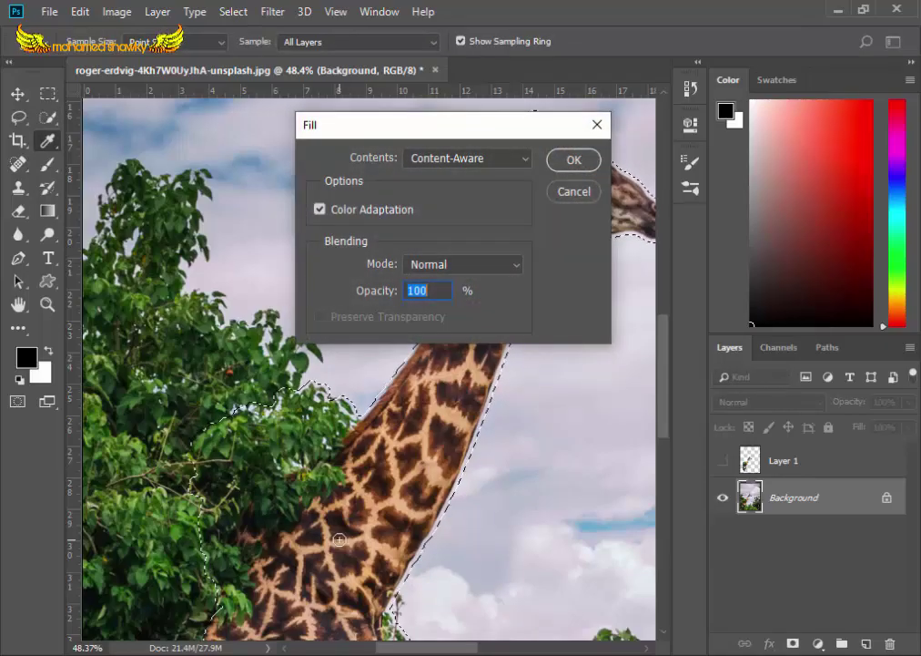
left_click(550, 169)
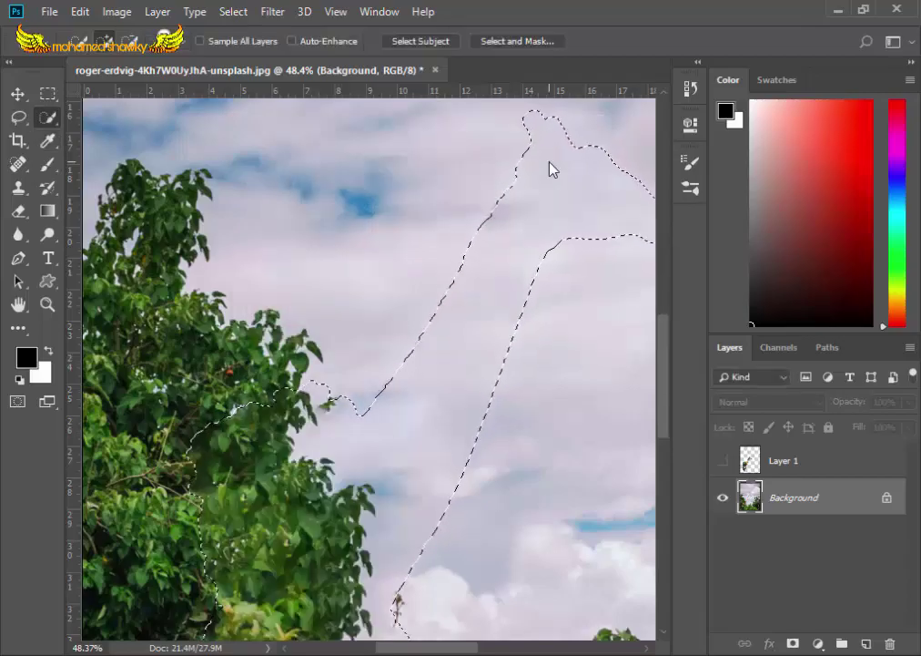
key("ctrl+d")
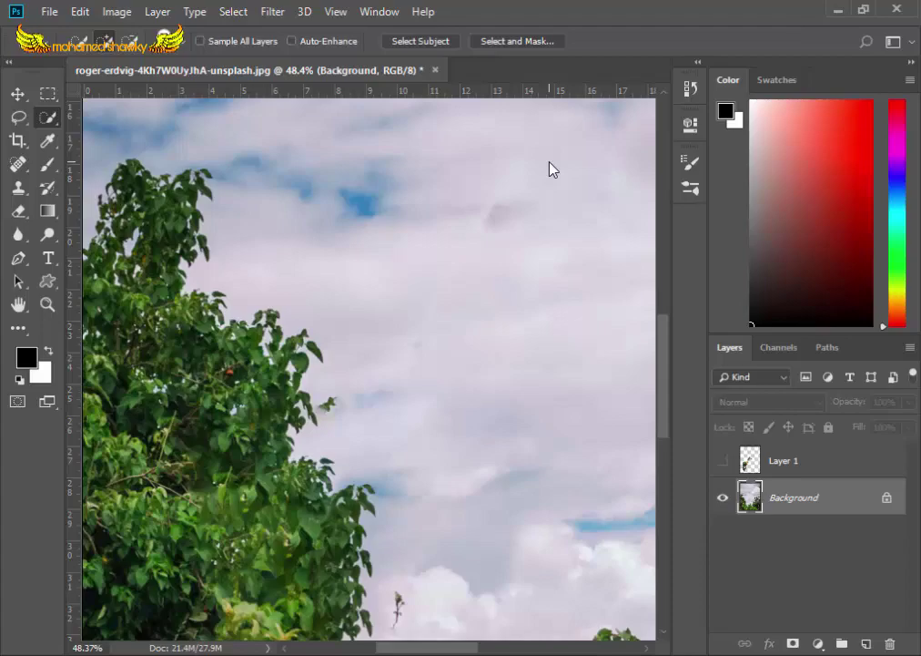
Step: Show Layer 1 again, make it the active layer and load its giraffe outline as a selection
key("ctrl+0")
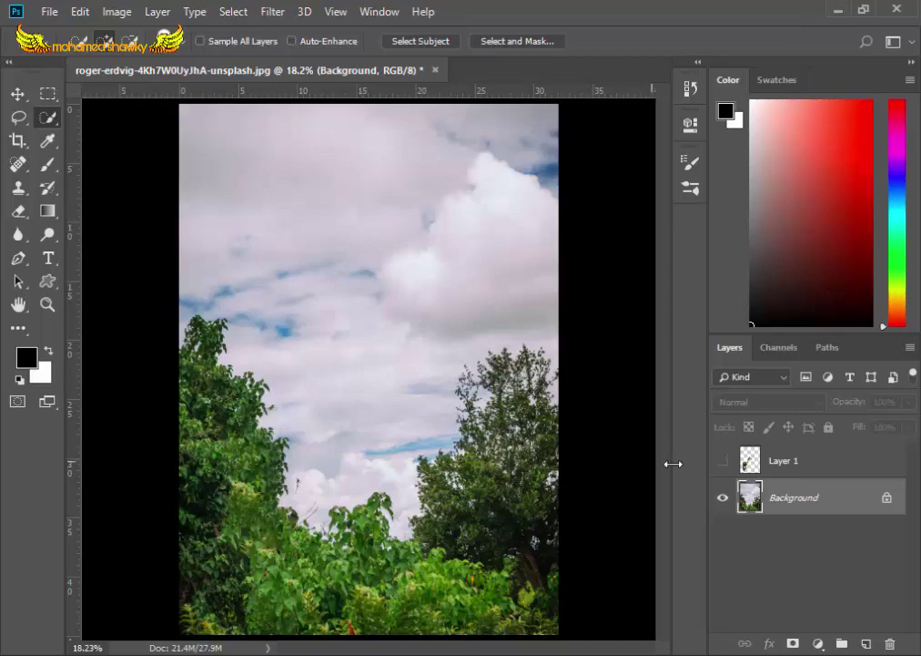
left_click(723, 462)
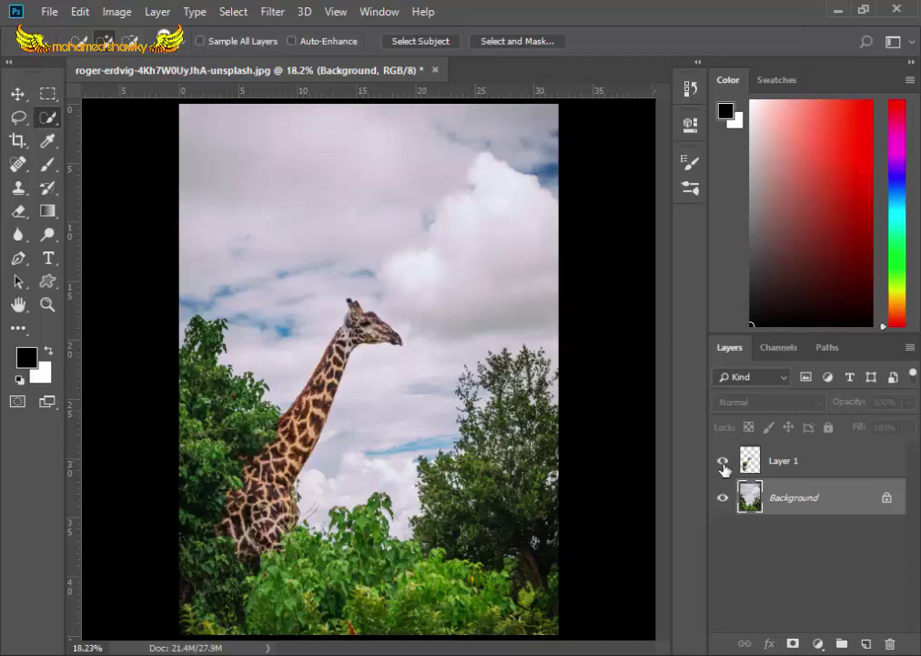
left_click(785, 473)
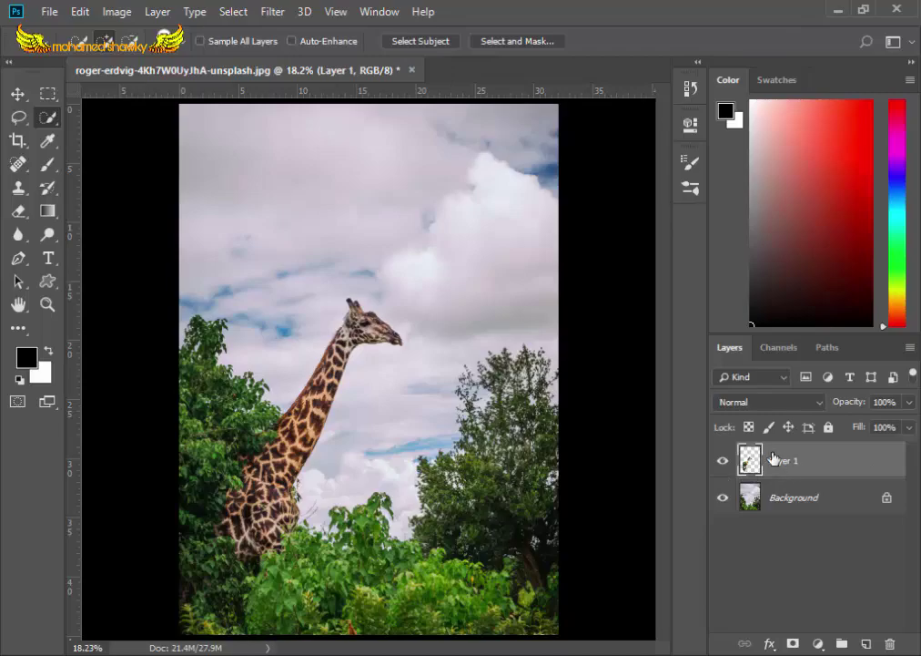
left_click(776, 463, "ctrl")
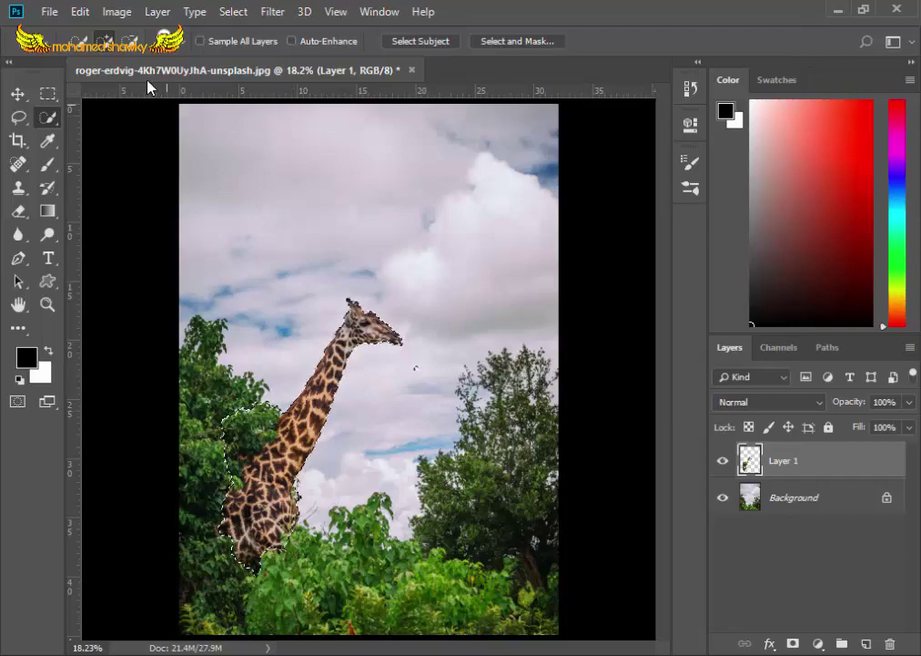
Step: Start Puppet Warp on the giraffe in Layer 1 and place pins on the upper neck, the neck base and the body
left_click(78, 13)
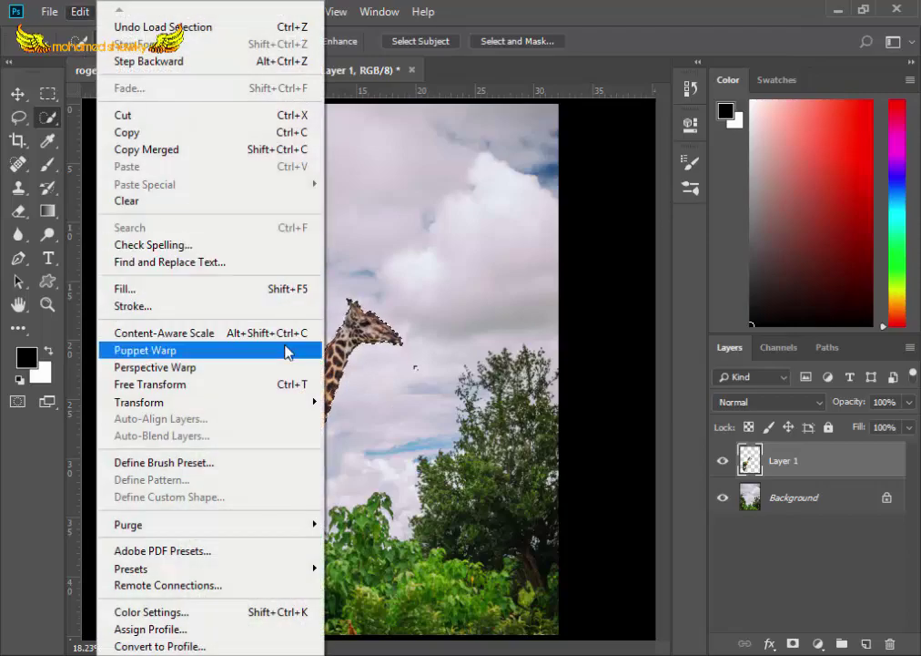
left_click(288, 353)
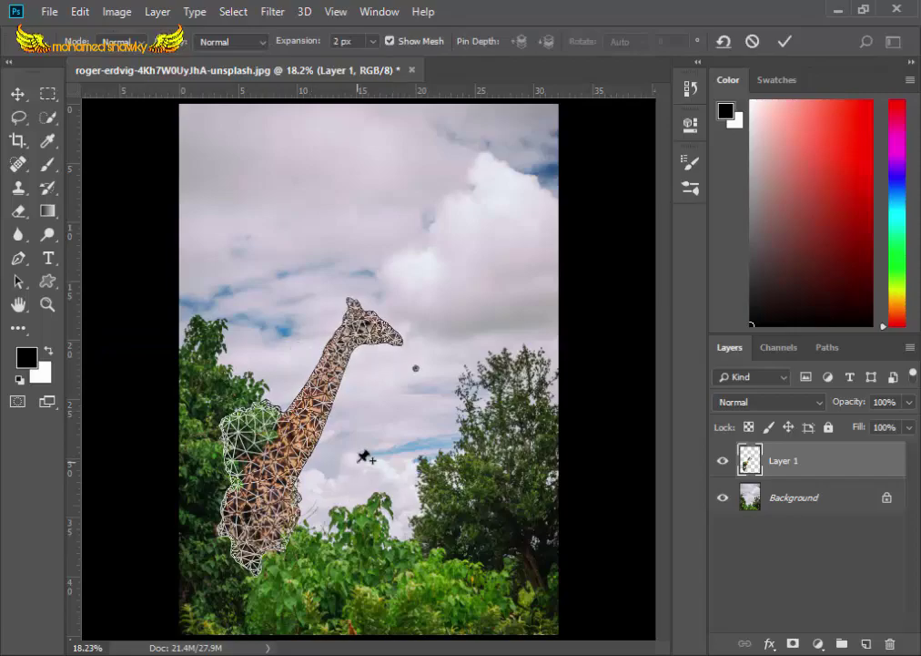
scroll(287, 382, "up", 5)
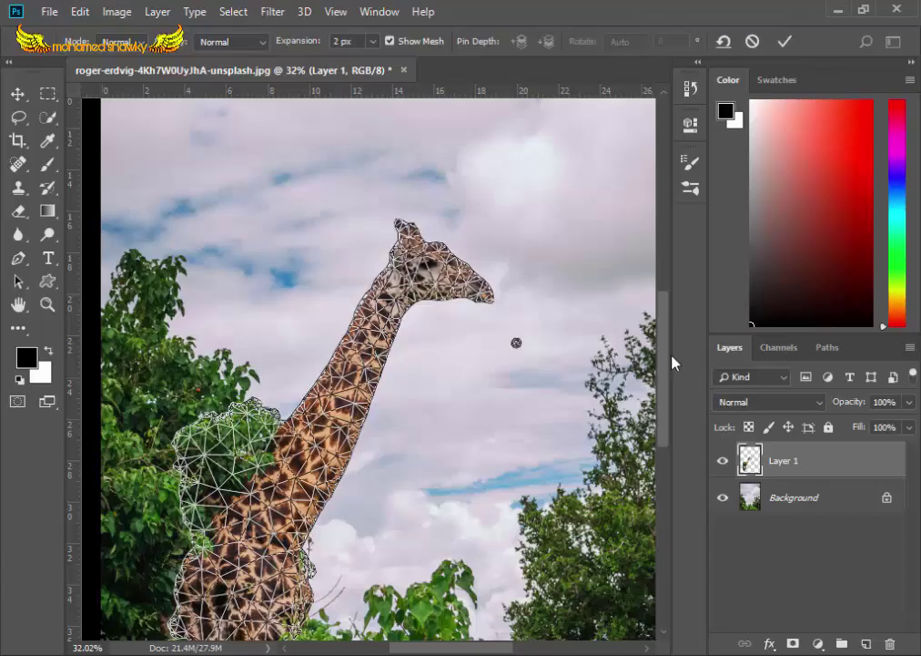
left_click_drag(665, 353, 666, 385)
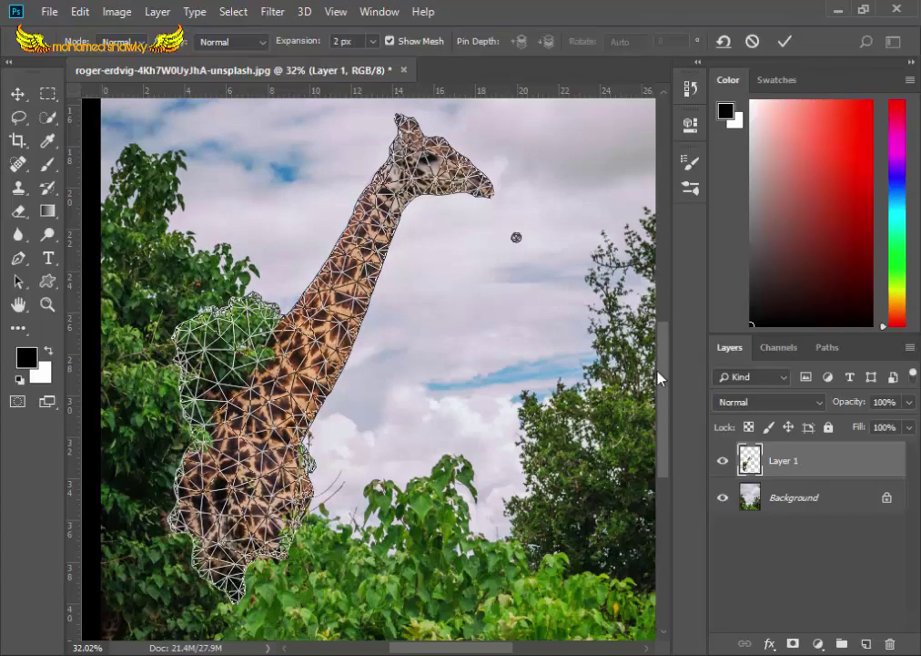
left_click(369, 233)
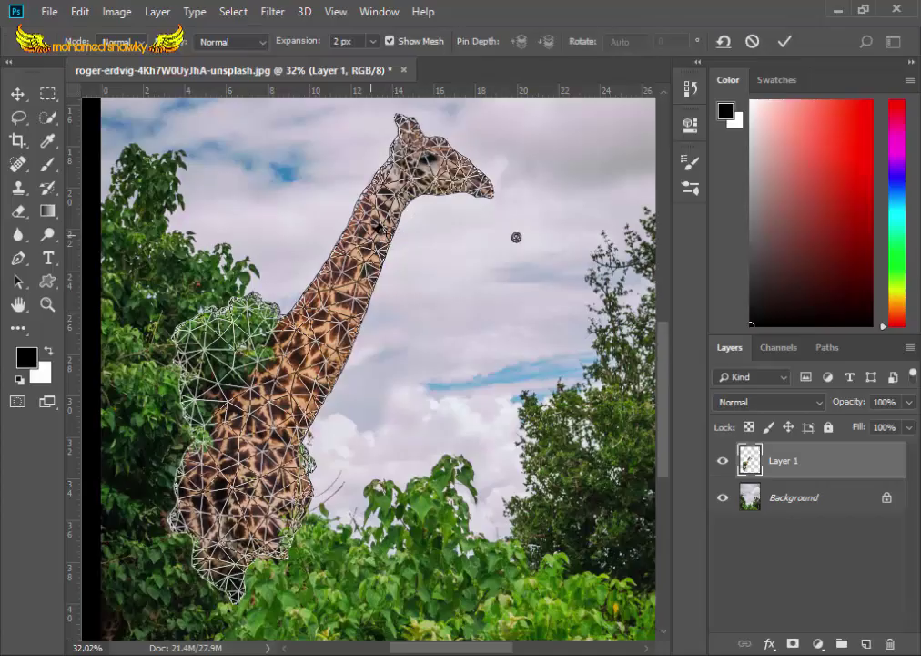
left_click(299, 357)
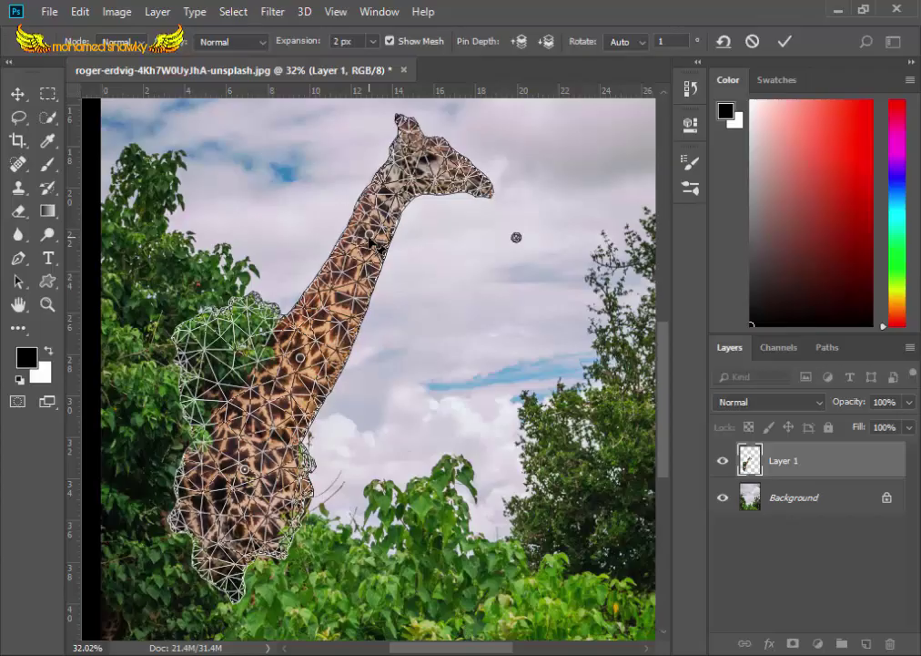
Step: Bend the giraffe's neck forward and down toward the tree by moving the upper-neck and neck-base pins, apply the warp and deselect
left_click_drag(409, 257, 524, 310)
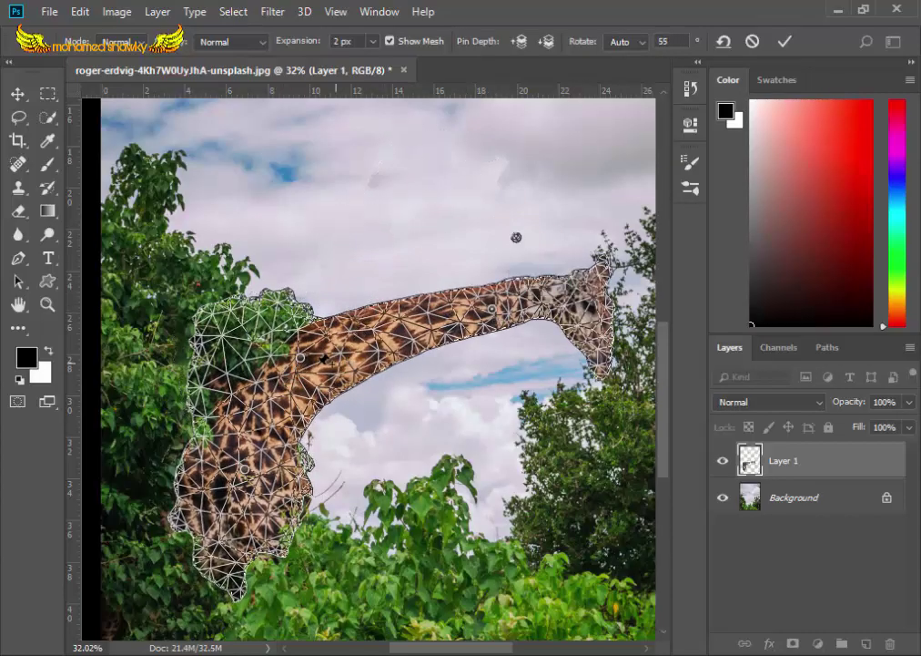
left_click_drag(301, 358, 352, 397)
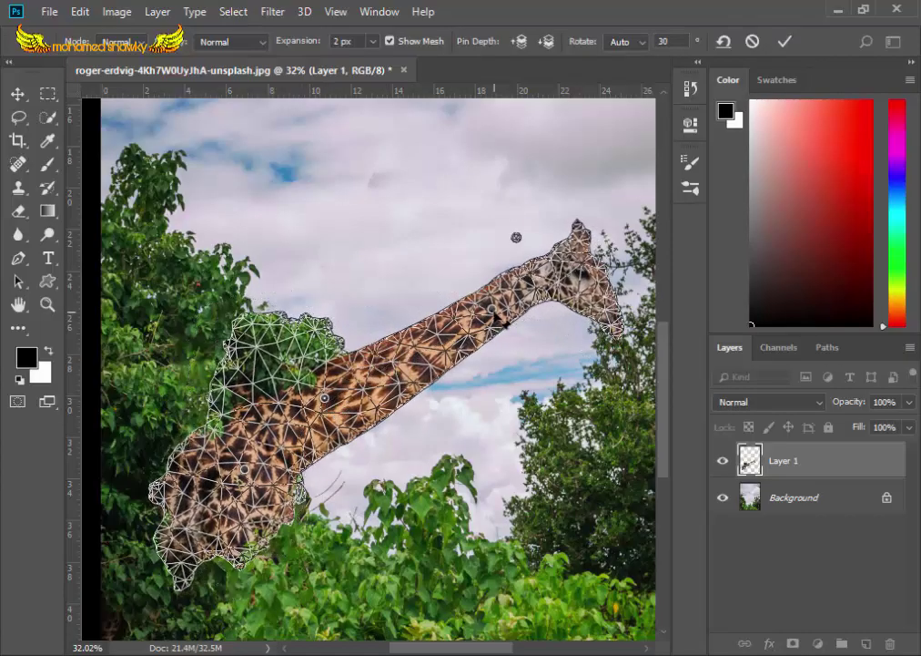
left_click_drag(492, 310, 466, 316)
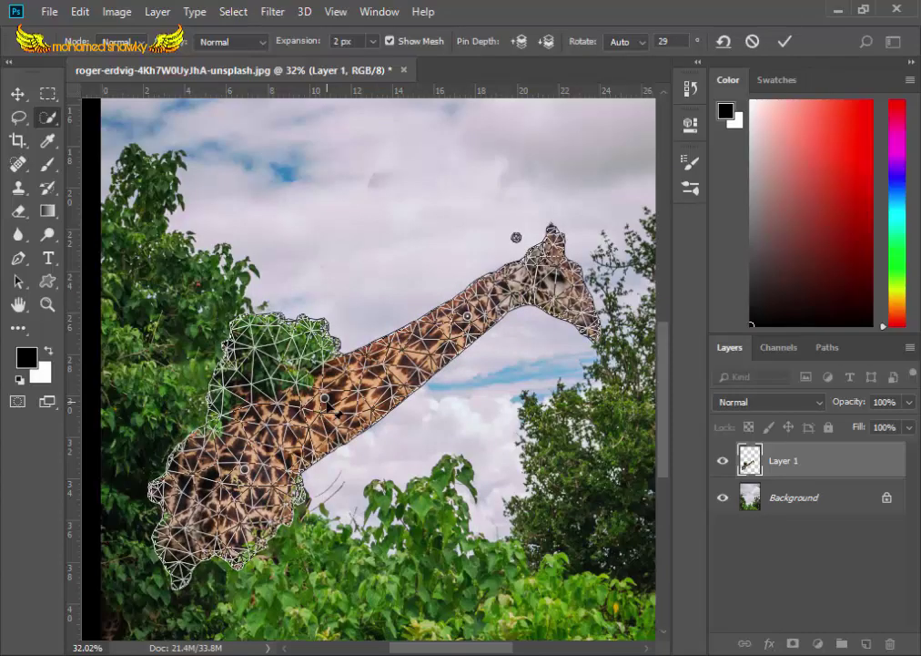
key("Escape")
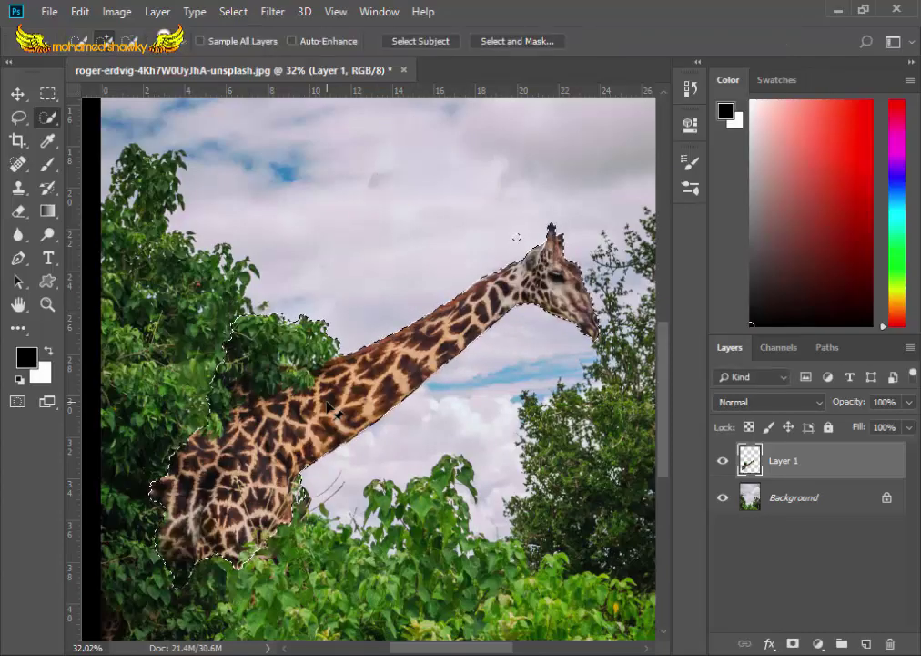
key("ctrl+d")
key("ctrl+0")
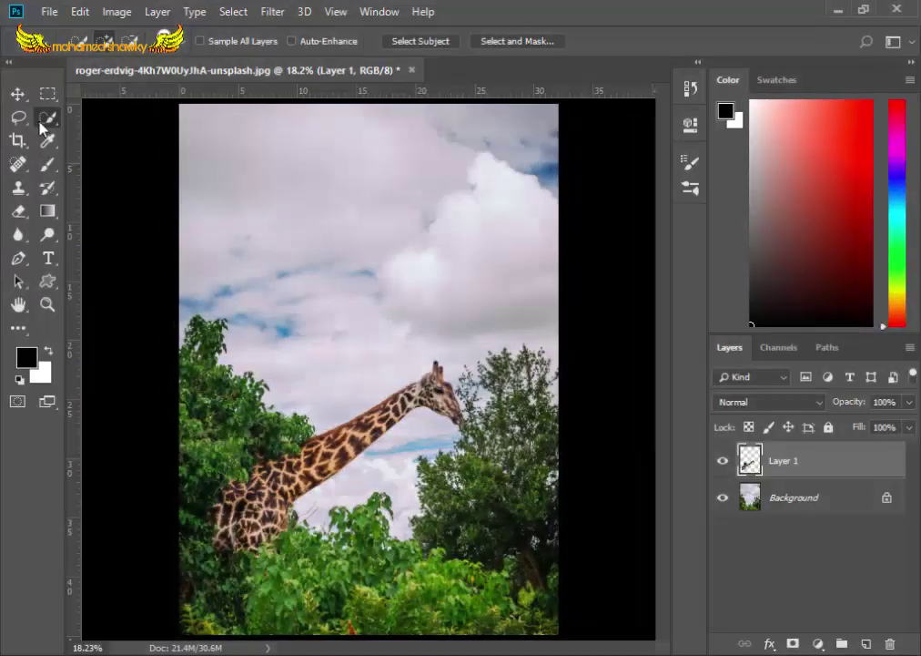
left_click(47, 117)
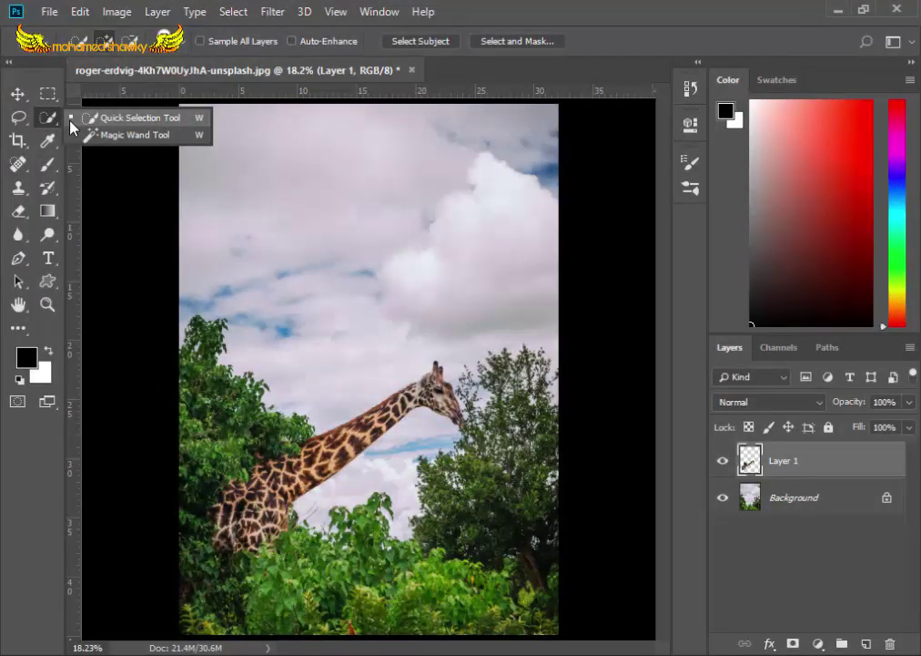
left_click(100, 119)
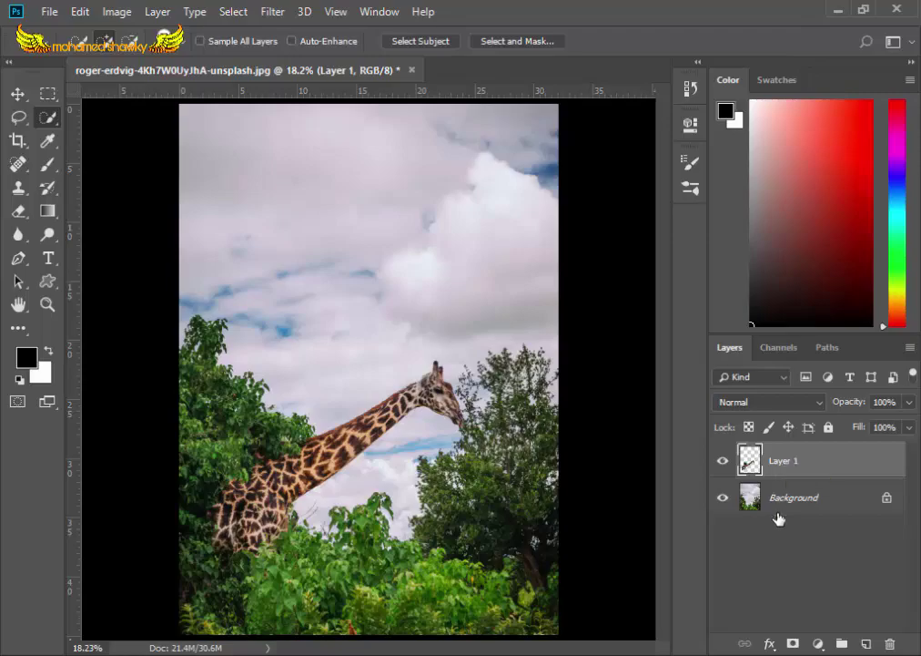
left_click(228, 13)
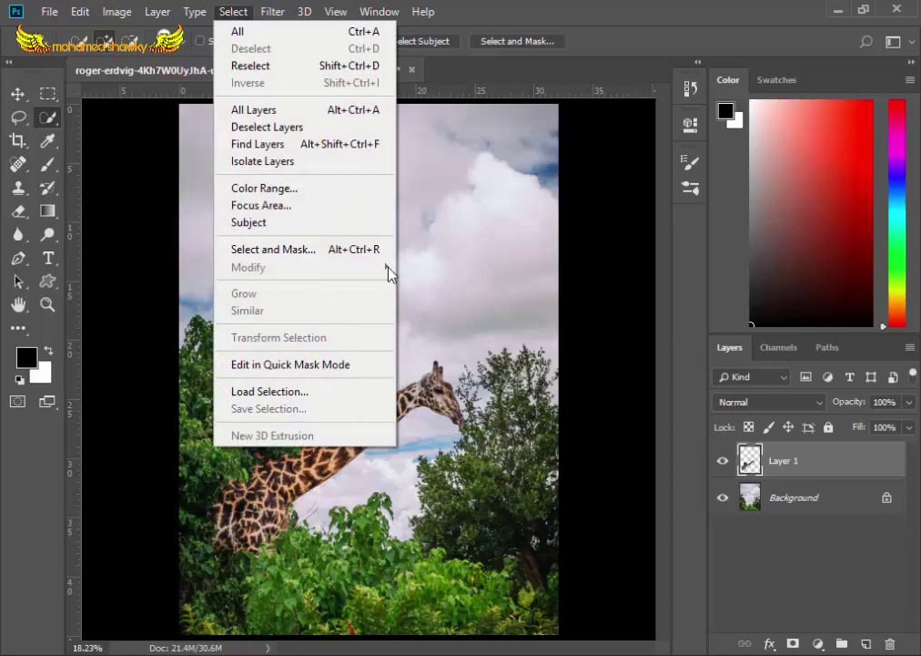
left_click(568, 8)
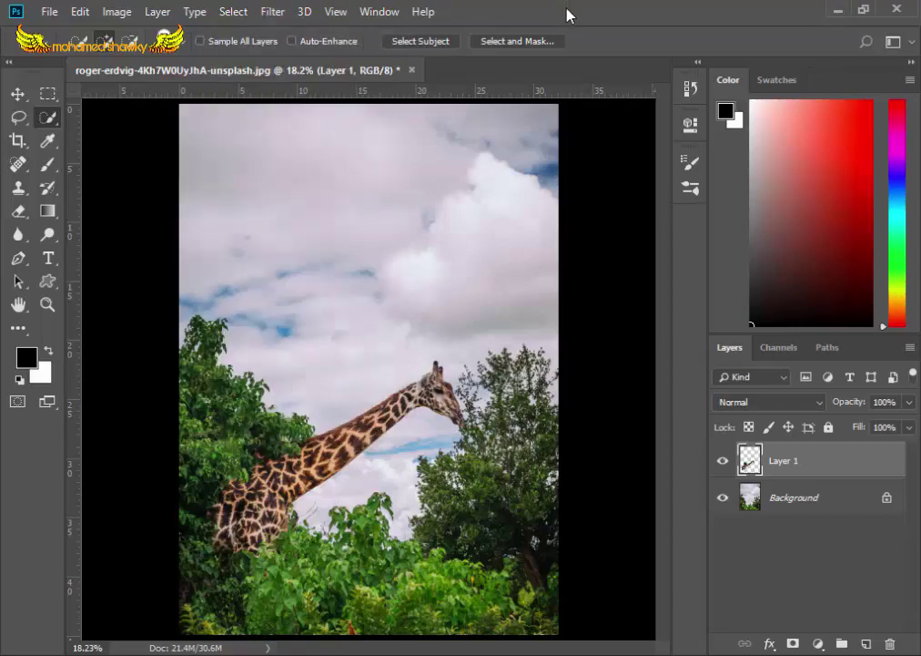
key("i")
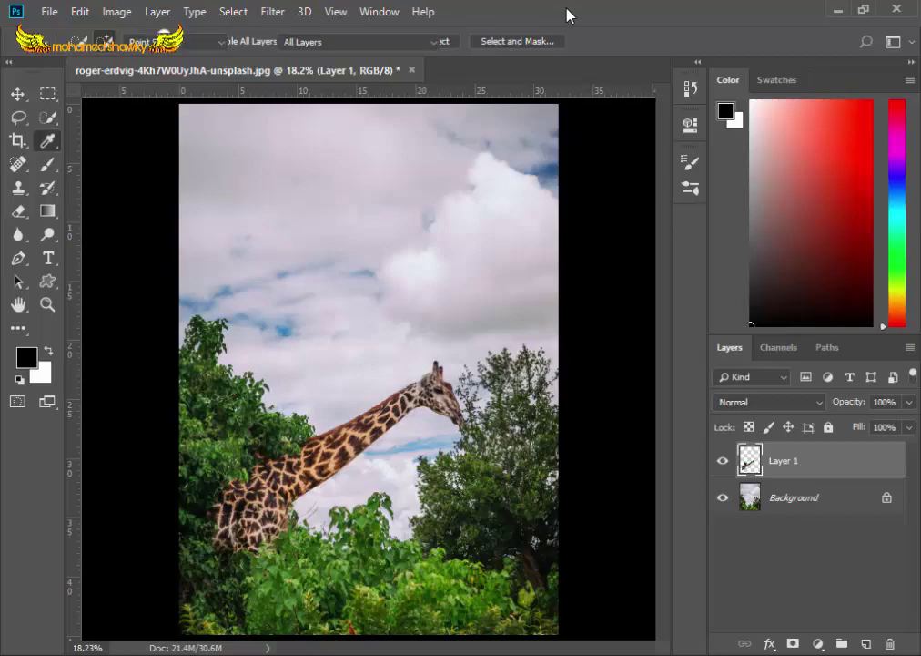
key("shift+F5")
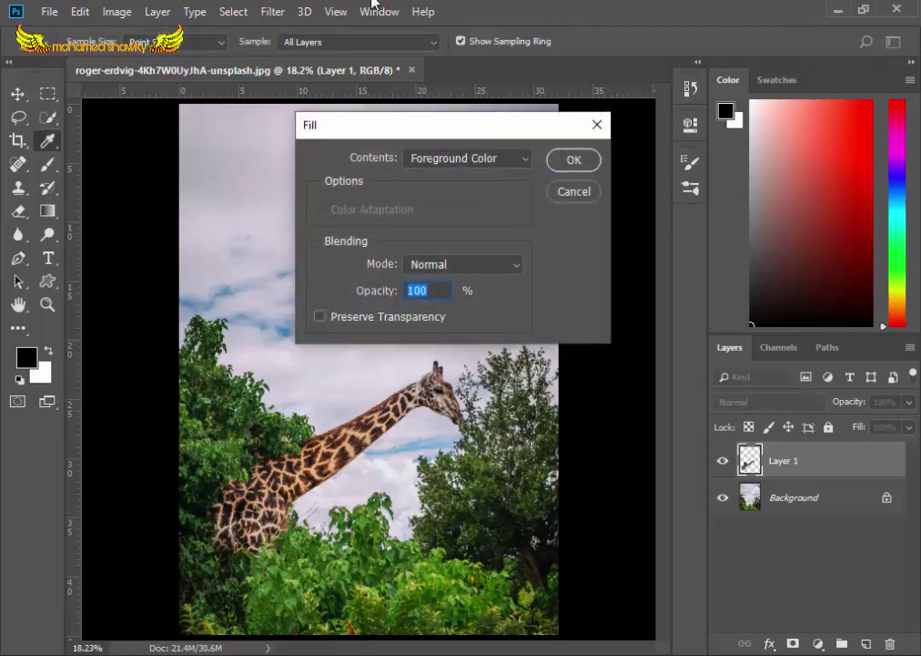
left_click(573, 193)
key("w")
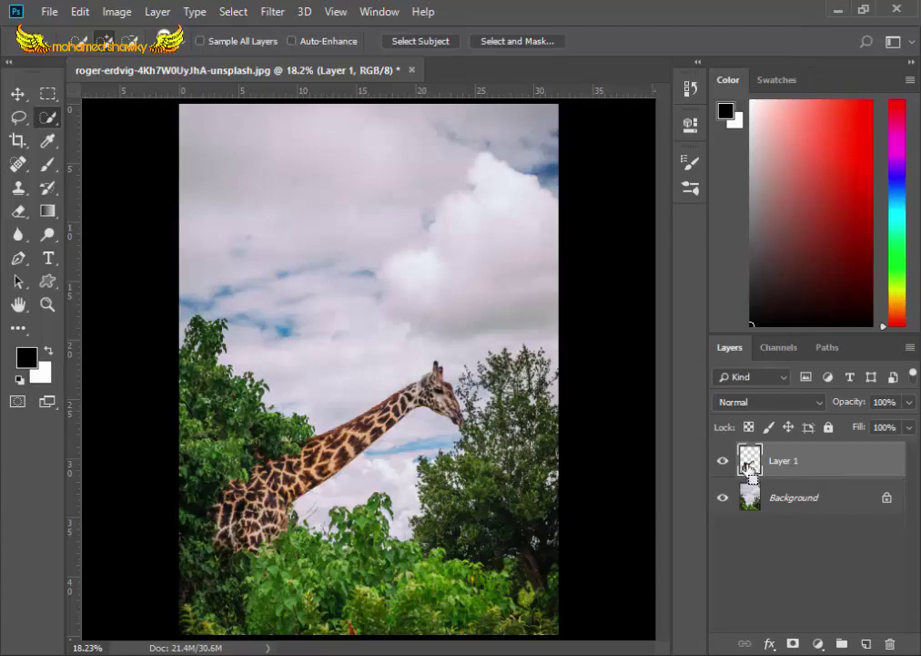
Step: Load the reshaped giraffe's outline from Layer 1 as a selection and start Puppet Warp on it again
left_click(749, 462, "ctrl")
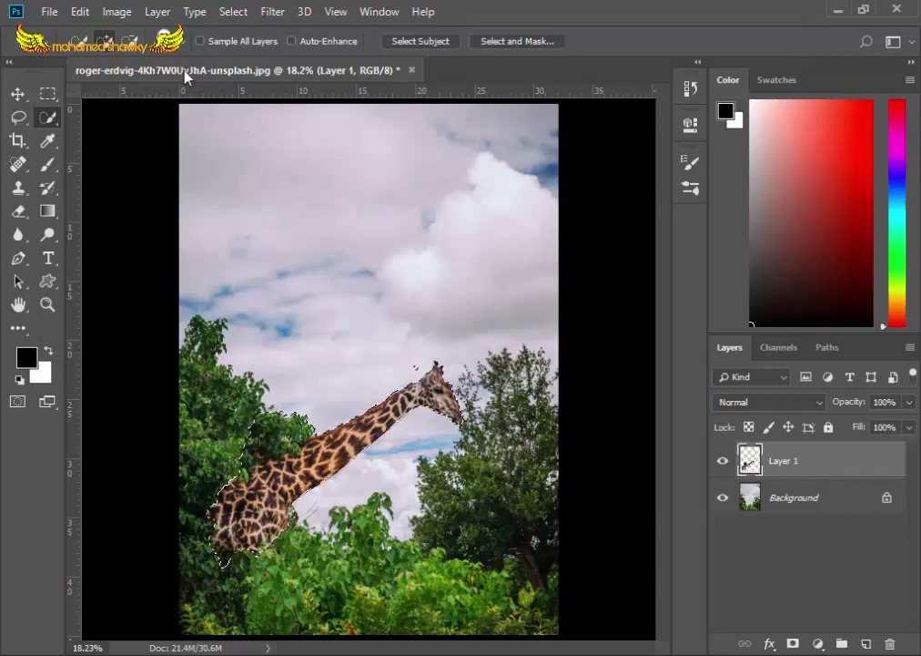
left_click(87, 13)
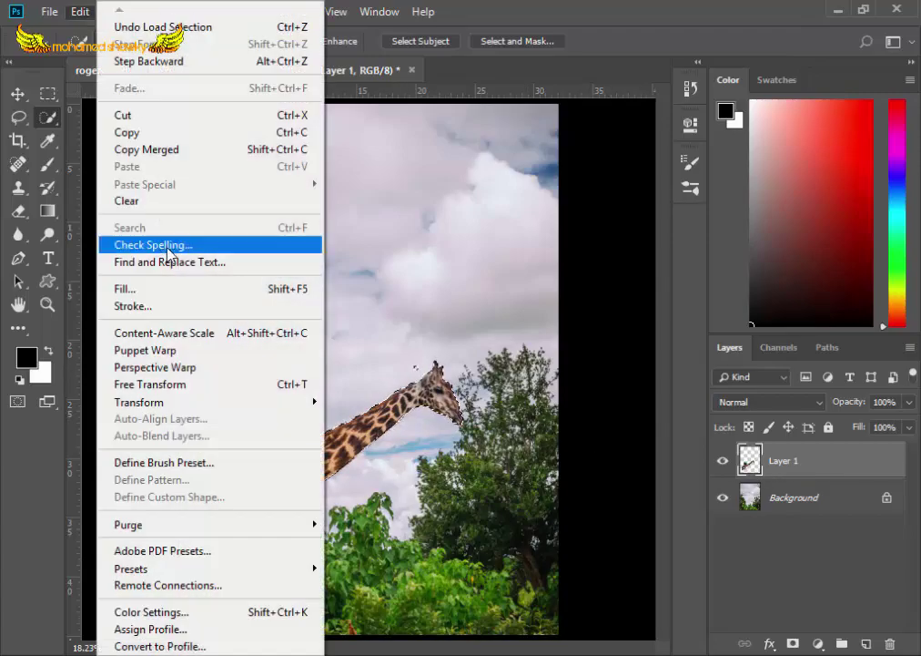
left_click(219, 352)
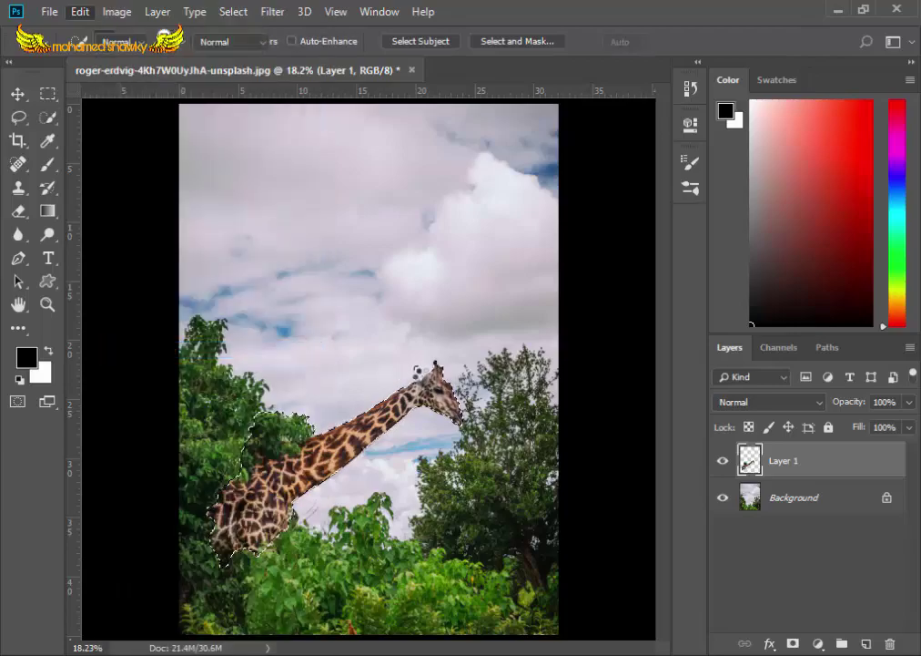